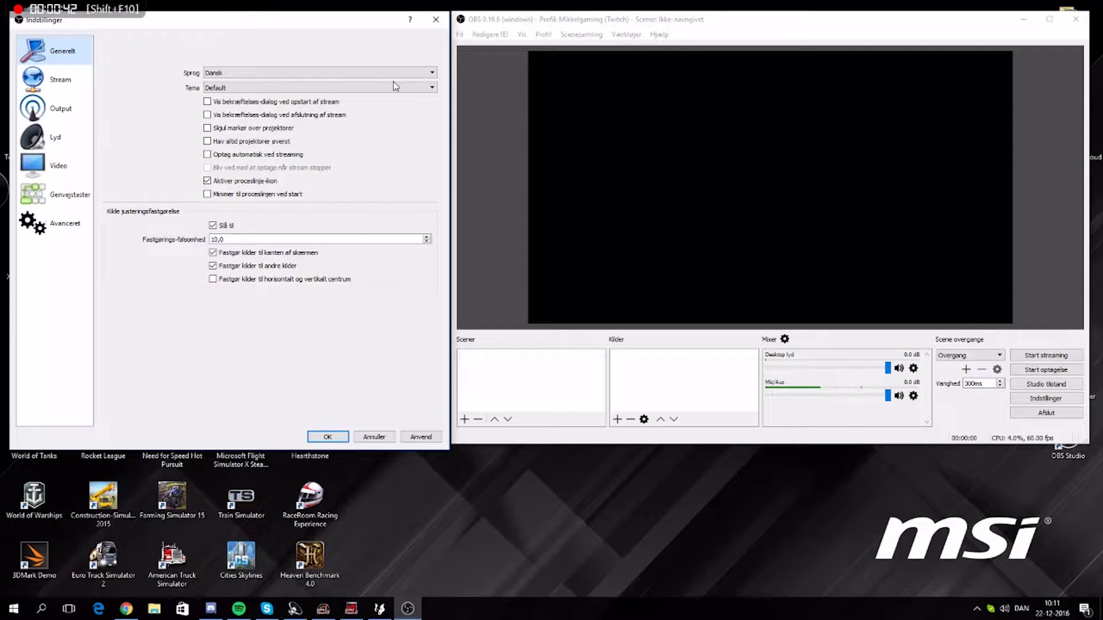
- Close the settings window and save the pending changes
{"action": "left_click", "coordinate": [436, 19]}
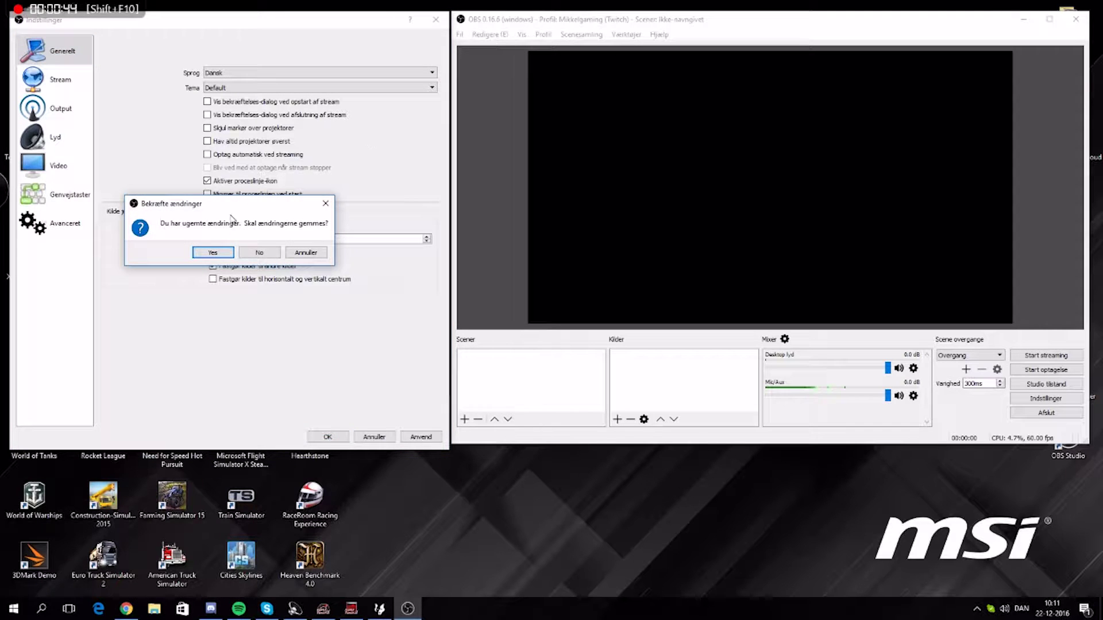
{"action": "left_click", "coordinate": [214, 251]}
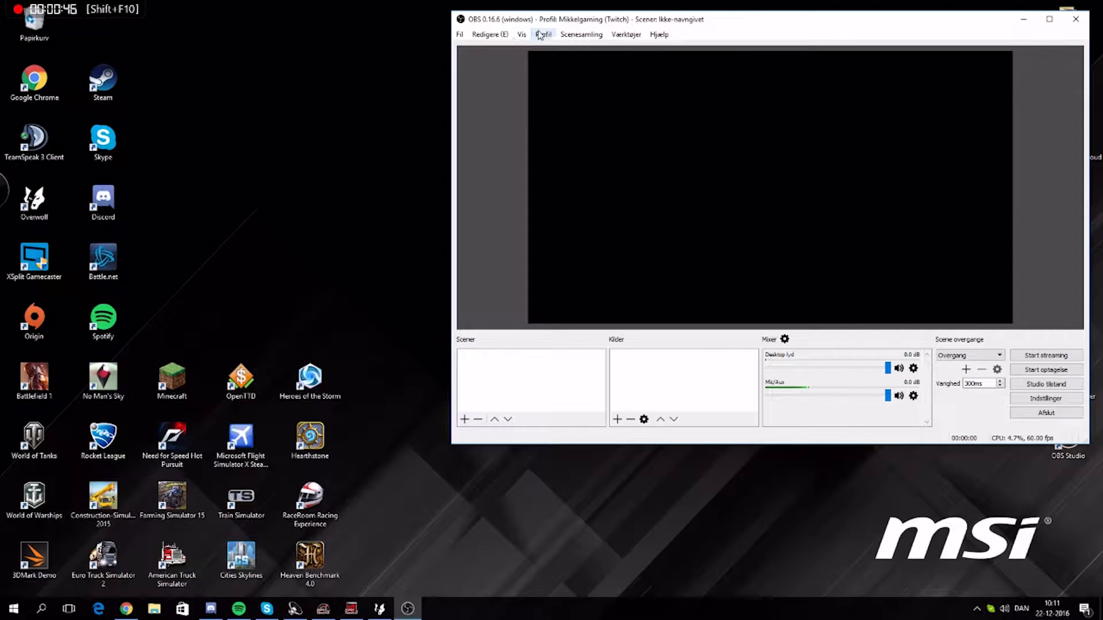
{"action": "left_click", "coordinate": [543, 34]}
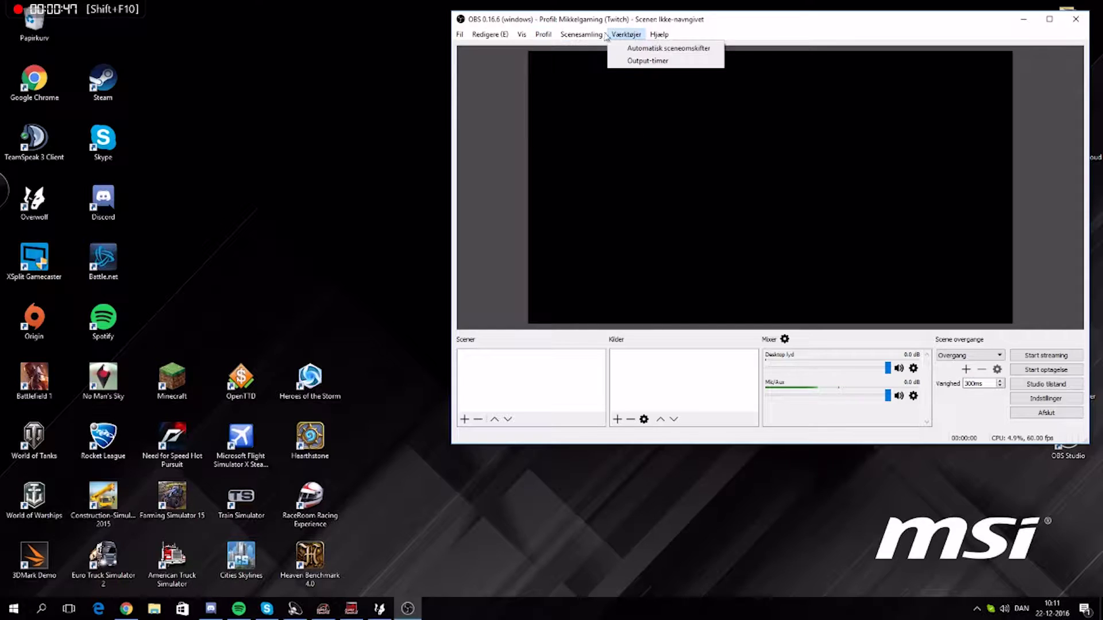
- Reopen the settings, apply the Dark theme and enable automatic recording while streaming (Optag automatisk ved streaming)
{"action": "left_click", "coordinate": [1046, 400]}
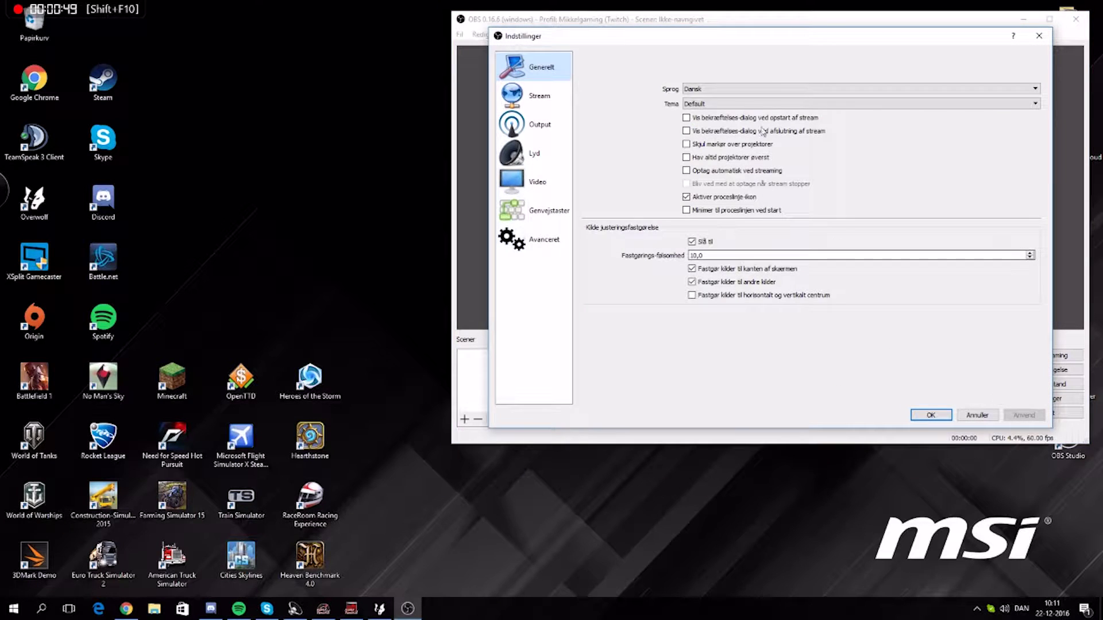
{"action": "left_click_drag", "start_coordinate": [697, 40], "coordinate": [257, 75]}
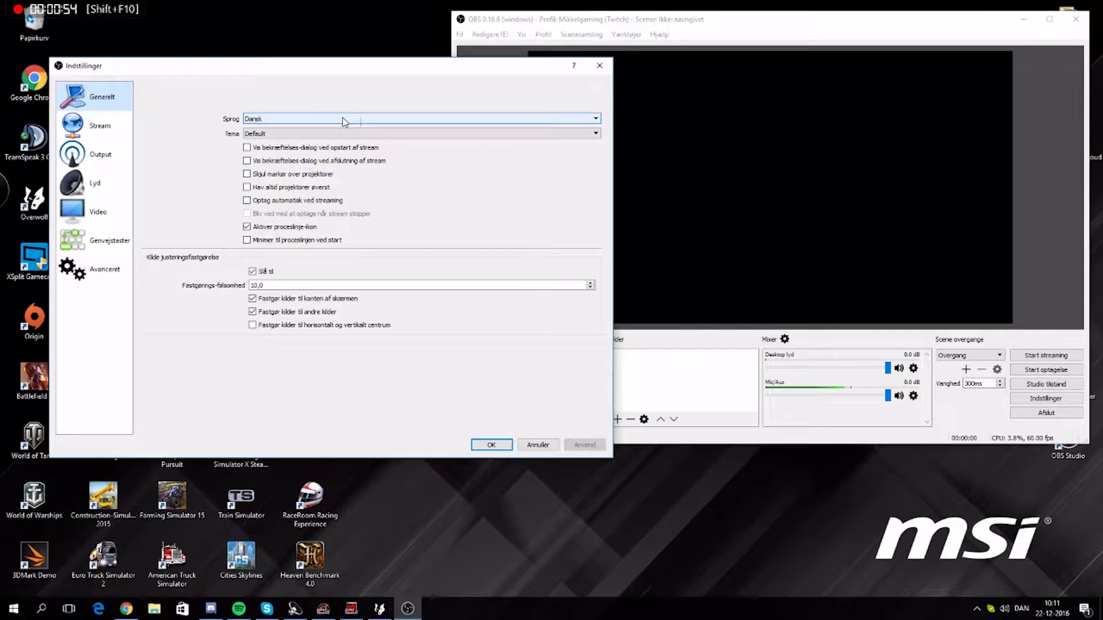
{"action": "left_click", "coordinate": [280, 136]}
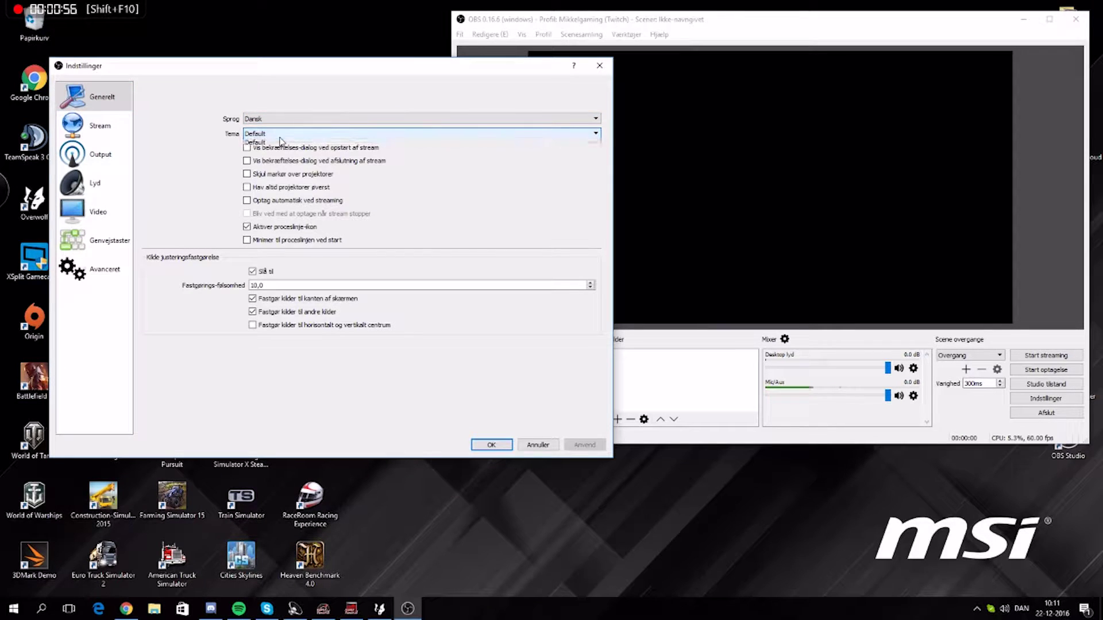
{"action": "left_click", "coordinate": [276, 146]}
{"action": "left_click_drag", "start_coordinate": [422, 67], "coordinate": [443, 43]}
{"action": "left_click", "coordinate": [602, 424]}
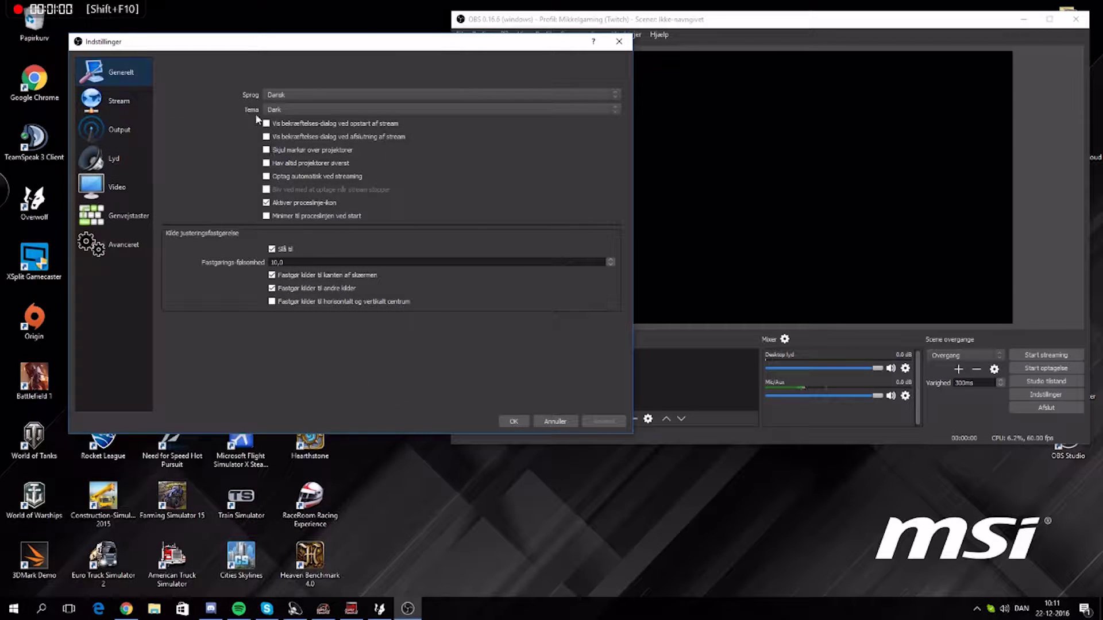
{"action": "left_click", "coordinate": [265, 177]}
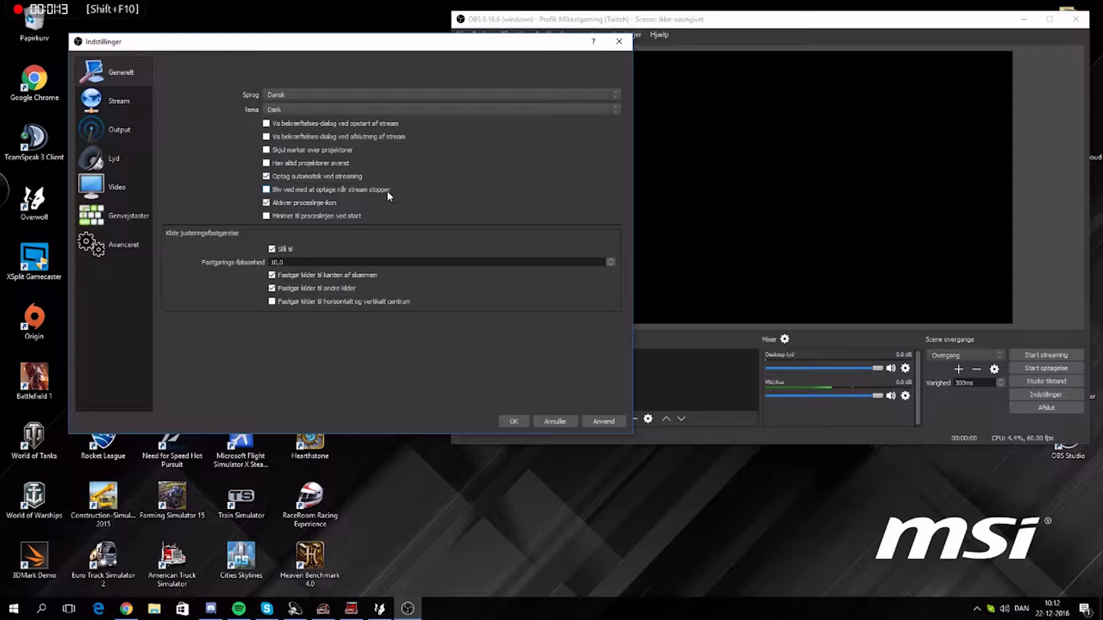
{"action": "left_click_drag", "start_coordinate": [175, 41], "coordinate": [132, 38]}
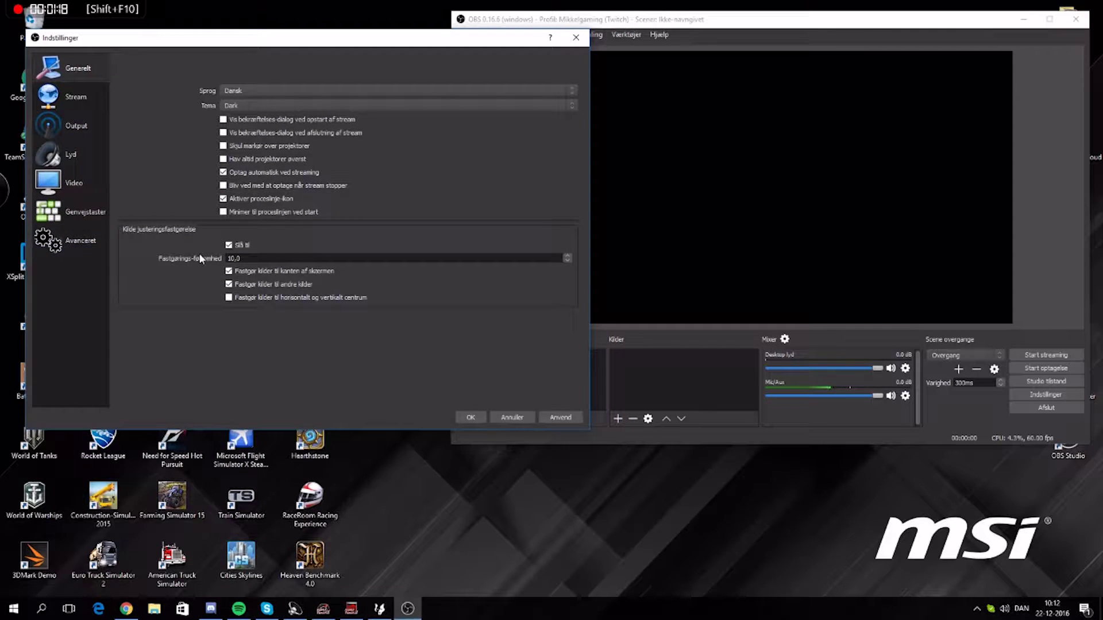
- Set the stream type to Streaming Tjenester with Twitch as the service and EU: London, UK as the server
{"action": "left_click", "coordinate": [62, 105]}
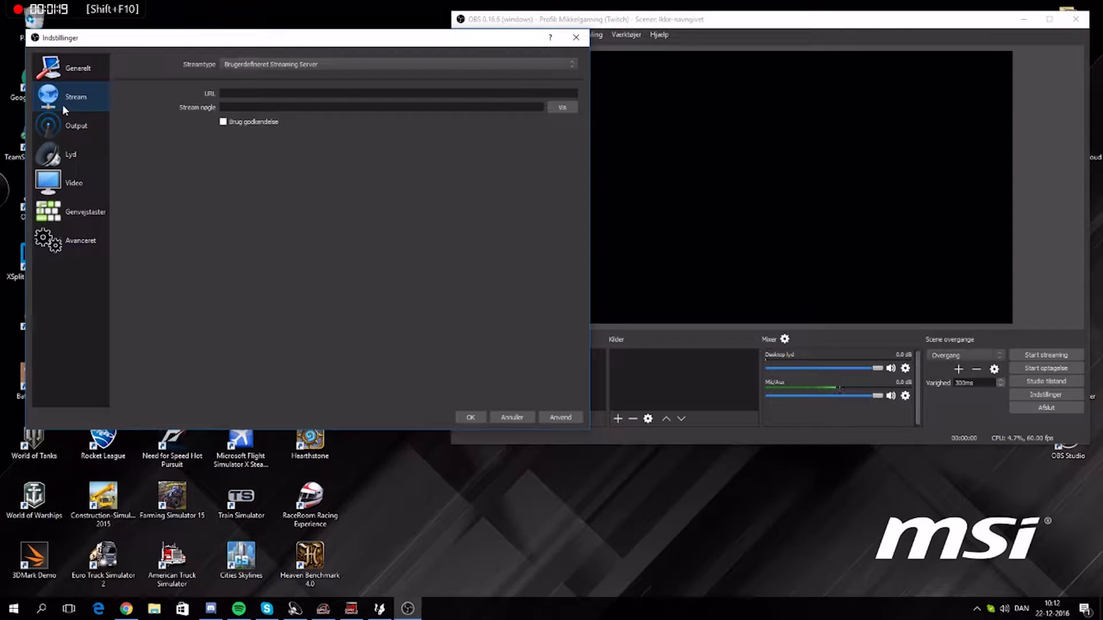
{"action": "left_click", "coordinate": [255, 63]}
{"action": "left_click", "coordinate": [243, 75]}
{"action": "left_click", "coordinate": [243, 92]}
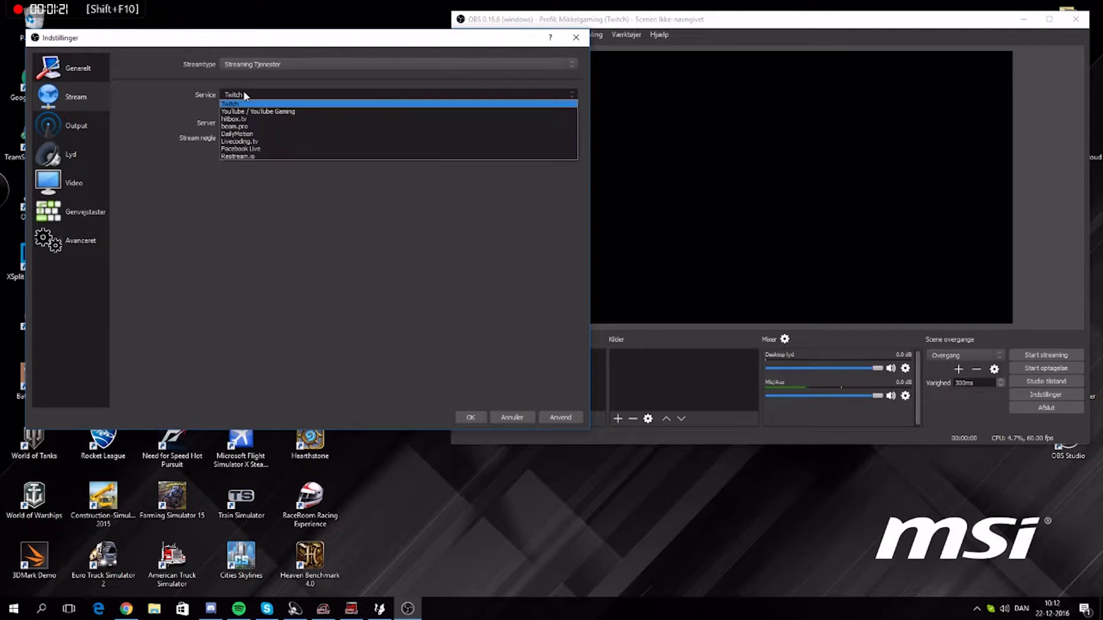
{"action": "left_click", "coordinate": [231, 104]}
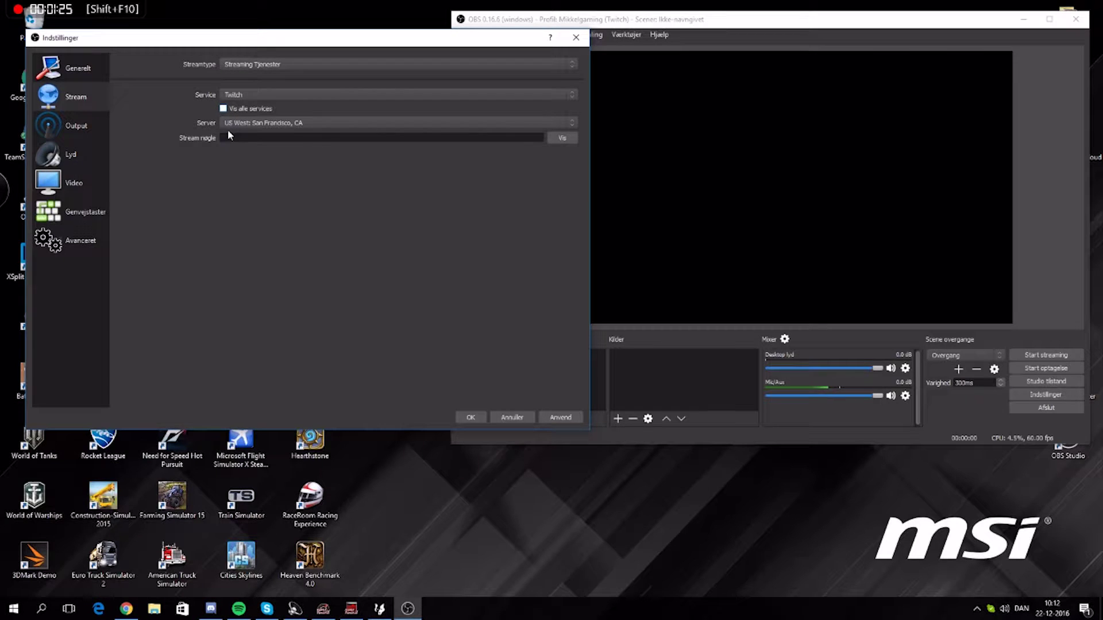
{"action": "left_click", "coordinate": [230, 122]}
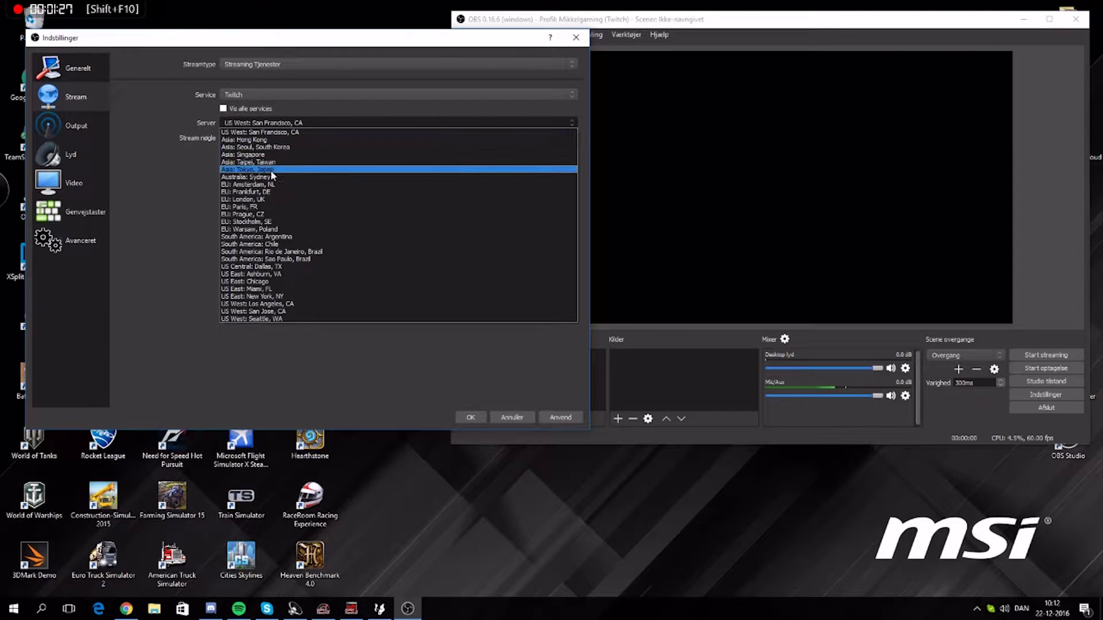
{"action": "left_click", "coordinate": [265, 200]}
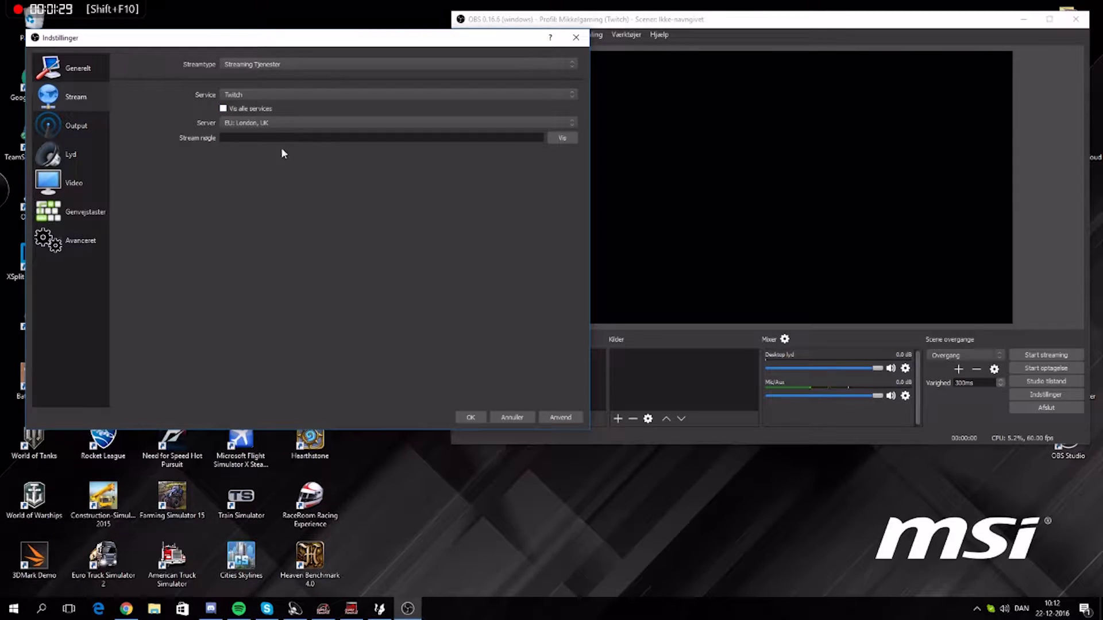
- Copy the stream key from the browser, paste it into the stream key field and apply the change
{"action": "left_click", "coordinate": [233, 136]}
{"action": "key", "text": "alt+Tab"}
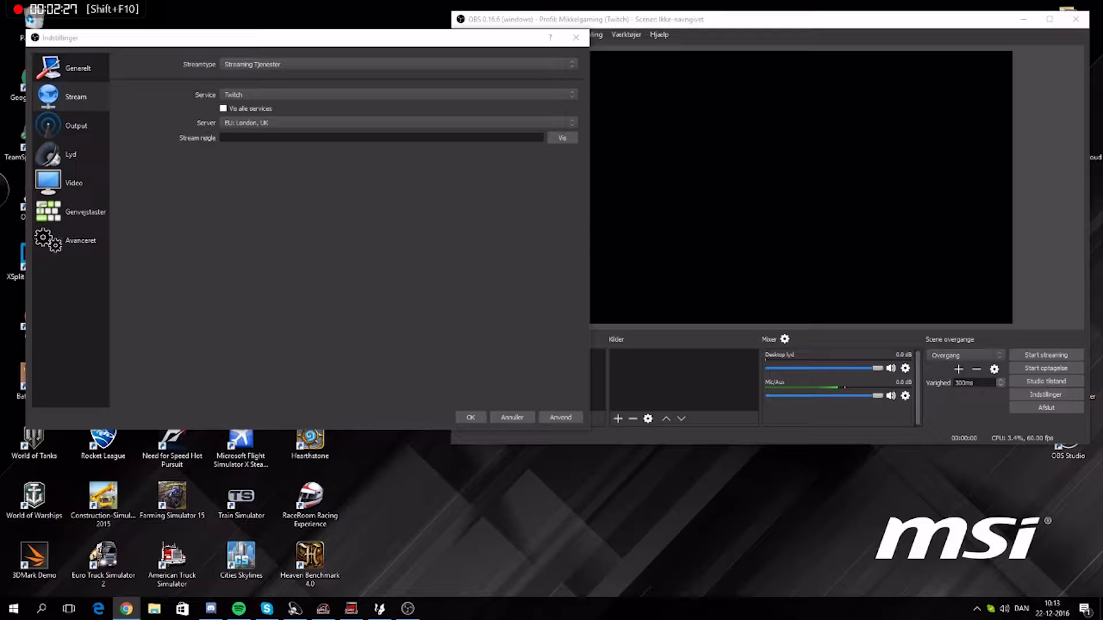
{"action": "left_click", "coordinate": [381, 138]}
{"action": "key", "text": "ctrl+v"}
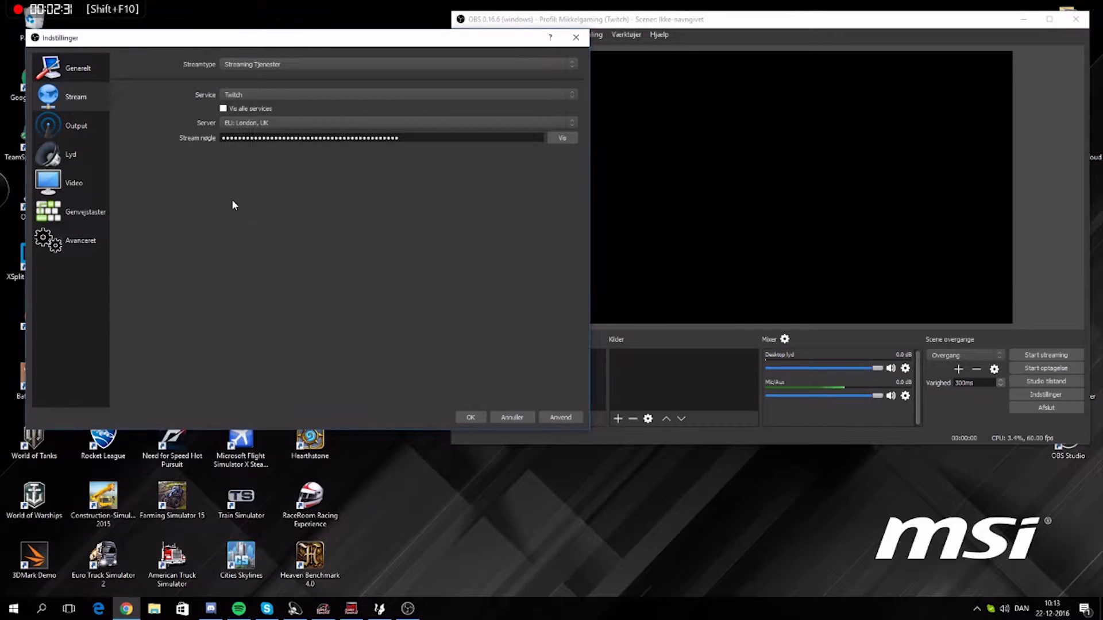
{"action": "left_click", "coordinate": [577, 418]}
- Switch the output mode to Avanceret and select the x264 encoder for streaming
{"action": "left_click", "coordinate": [76, 126]}
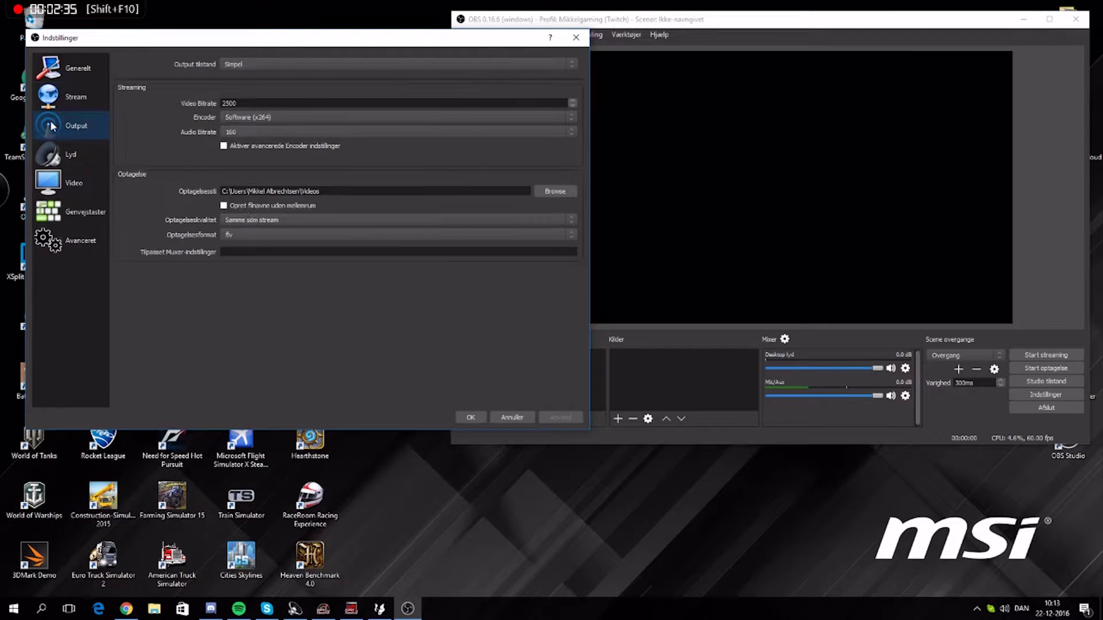
{"action": "left_click", "coordinate": [270, 64]}
{"action": "left_click", "coordinate": [260, 82]}
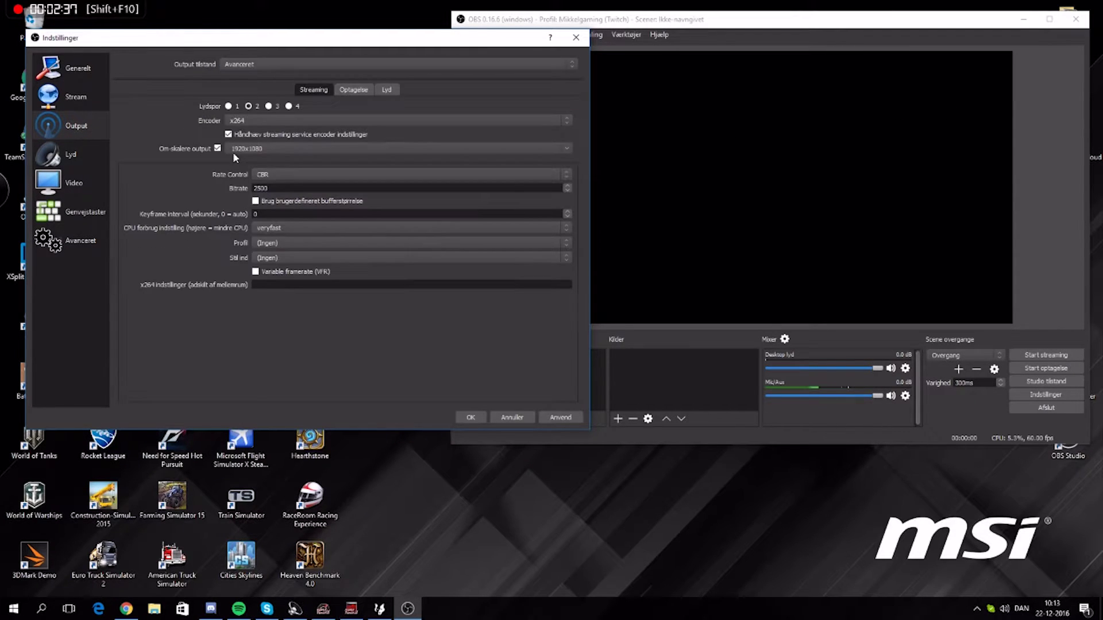
{"action": "left_click", "coordinate": [248, 121]}
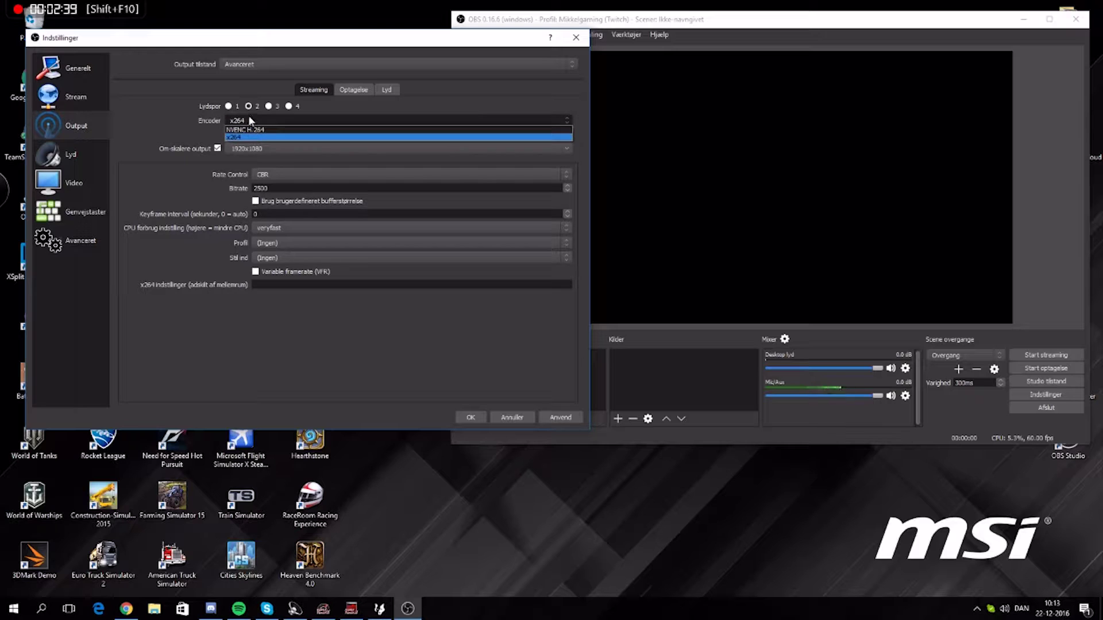
{"action": "left_click", "coordinate": [250, 137]}
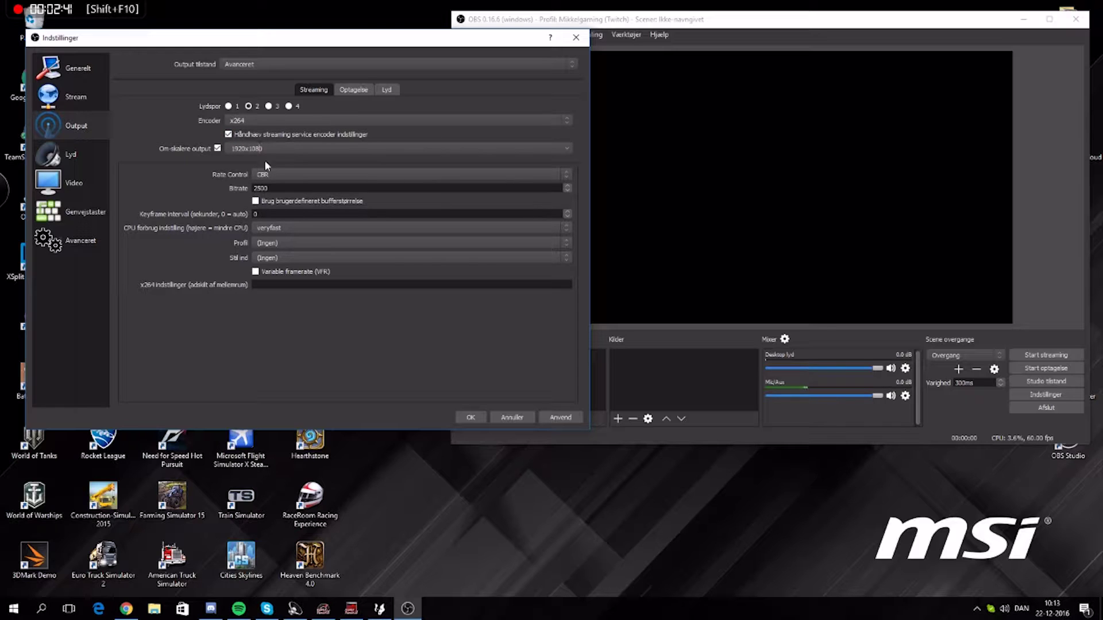
- Examine the audio, video, hotkey and advanced settings, including the FPS type and frame rate options
{"action": "left_click", "coordinate": [80, 175]}
{"action": "left_click", "coordinate": [81, 156]}
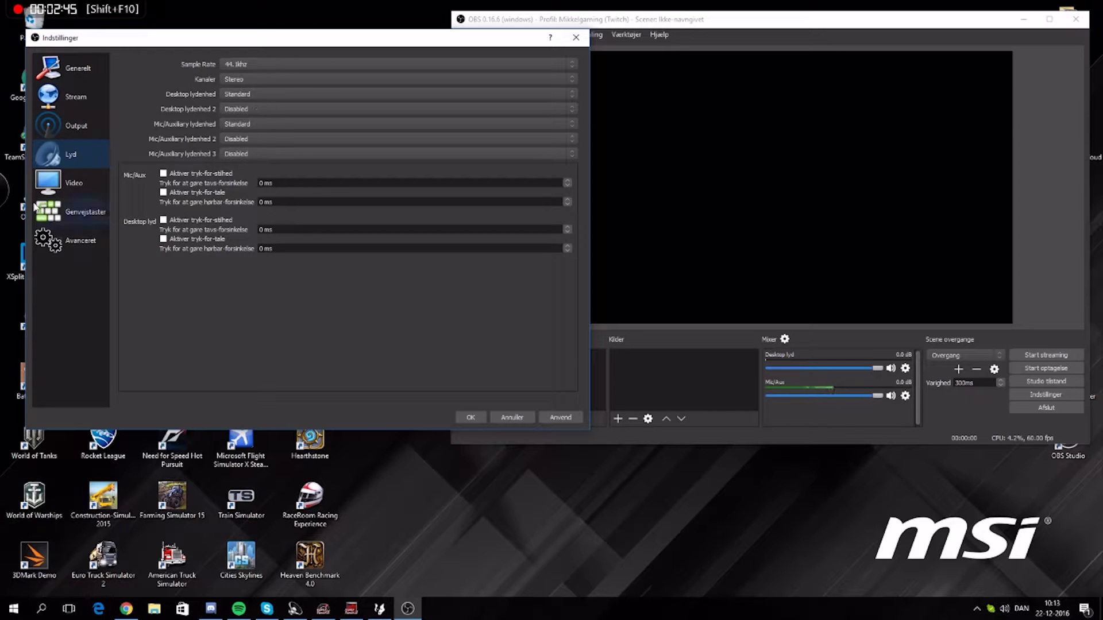
{"action": "left_click", "coordinate": [80, 183]}
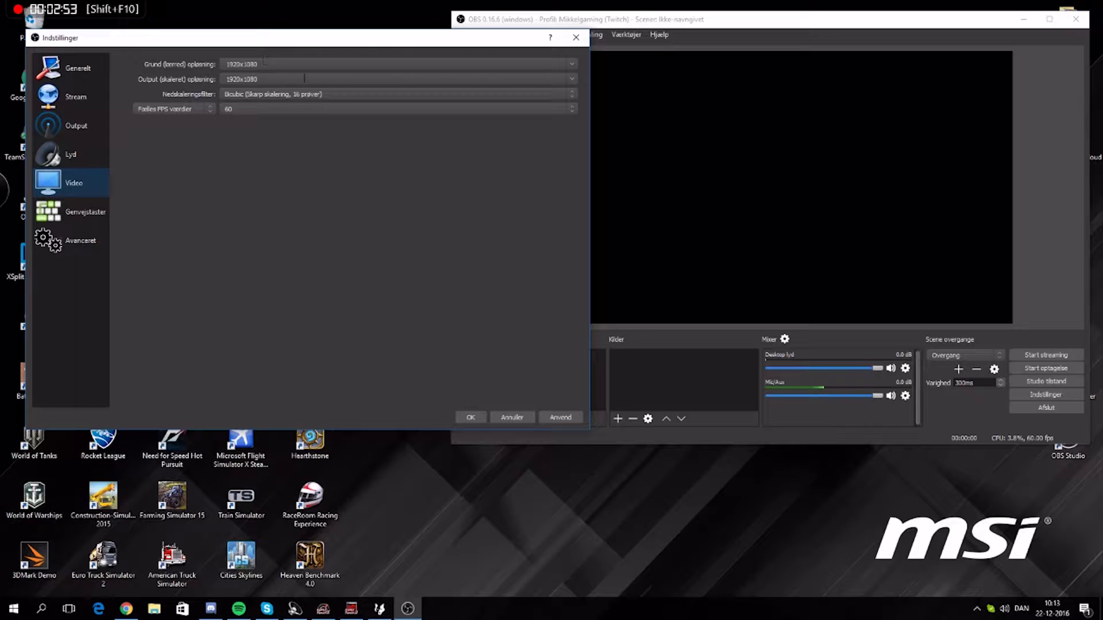
{"action": "left_click", "coordinate": [201, 108]}
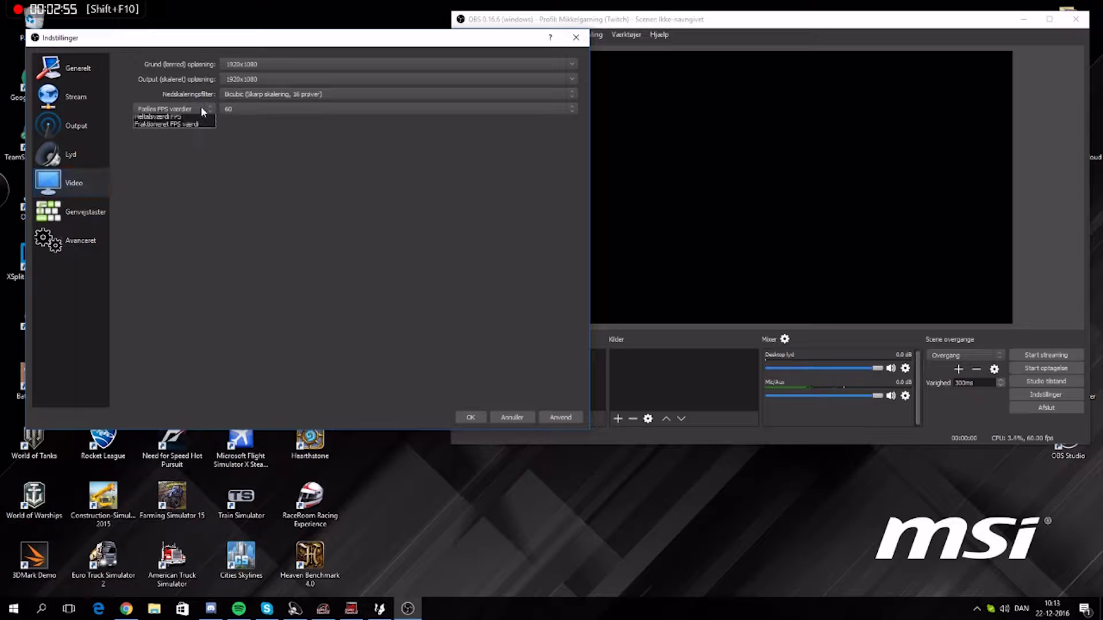
{"action": "left_click", "coordinate": [201, 108]}
{"action": "left_click", "coordinate": [239, 108]}
{"action": "left_click", "coordinate": [249, 109]}
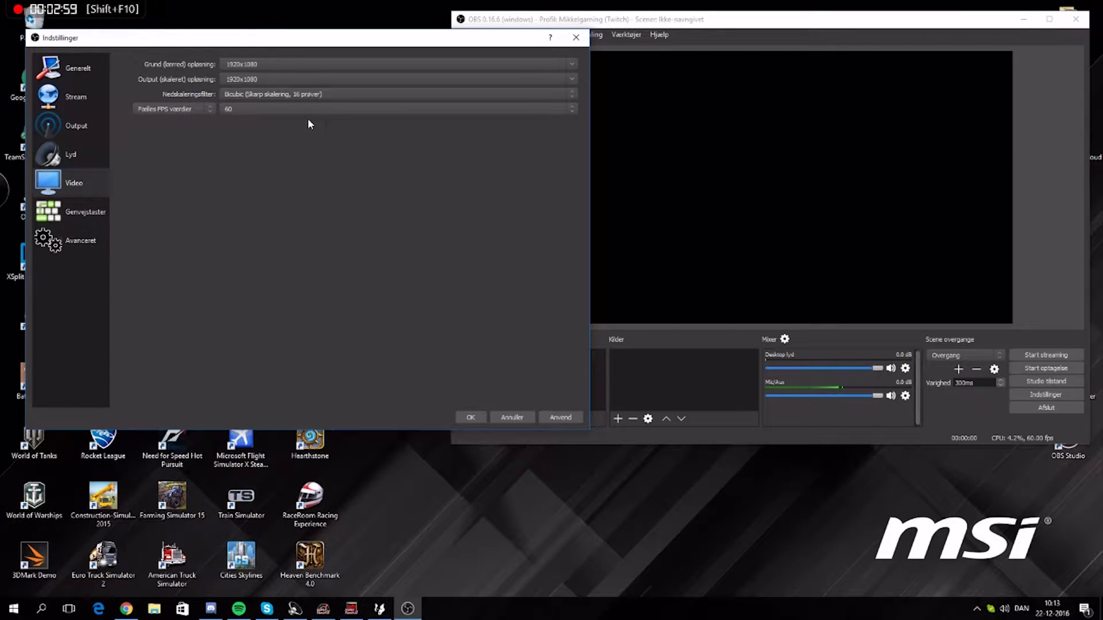
{"action": "left_click", "coordinate": [76, 213]}
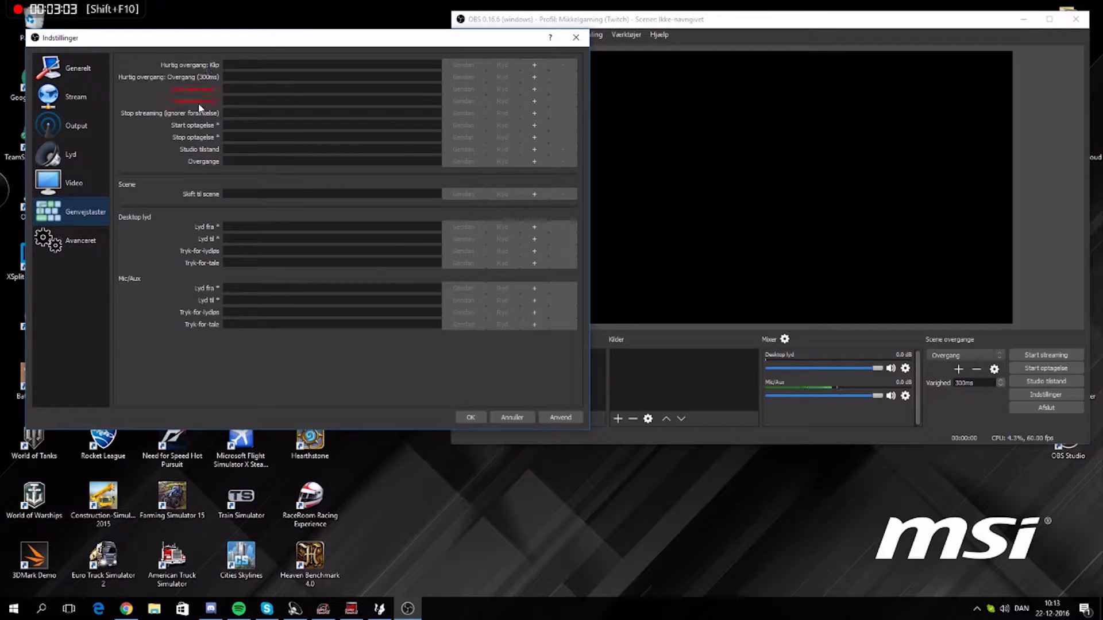
{"action": "left_click", "coordinate": [70, 246]}
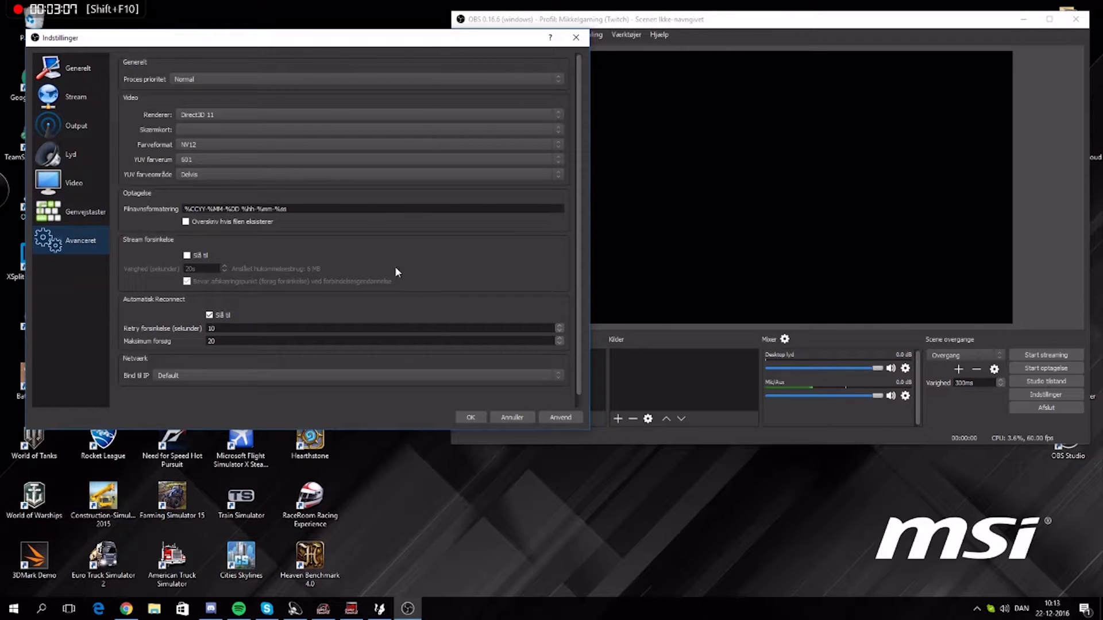
- Return to the general settings, apply all changes and close the settings window
{"action": "left_click", "coordinate": [77, 78]}
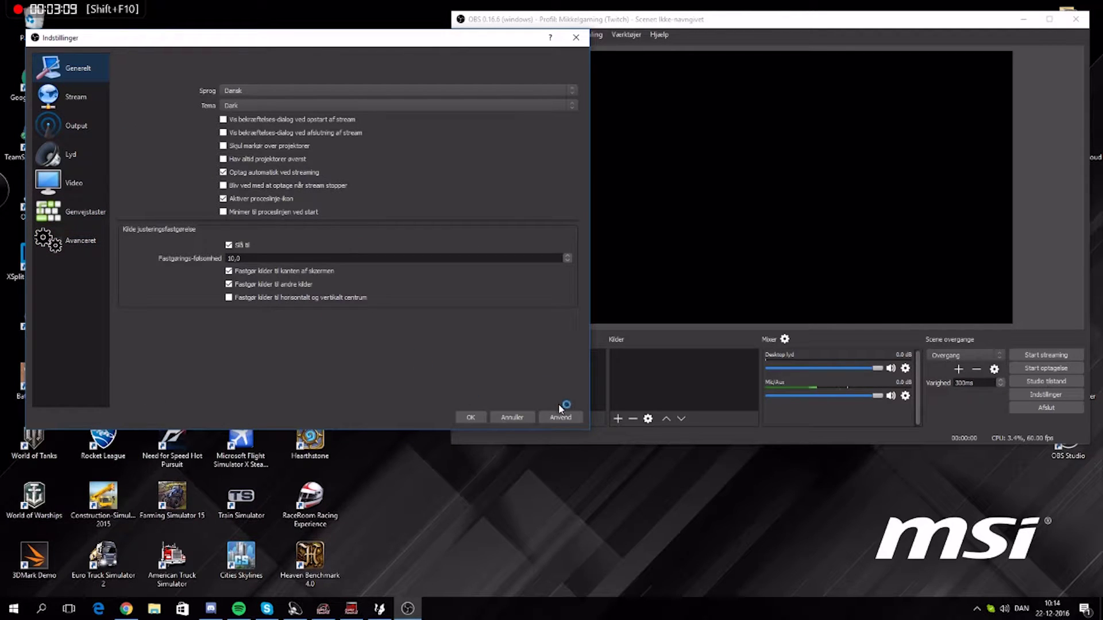
{"action": "left_click", "coordinate": [562, 419]}
{"action": "left_click", "coordinate": [471, 417]}
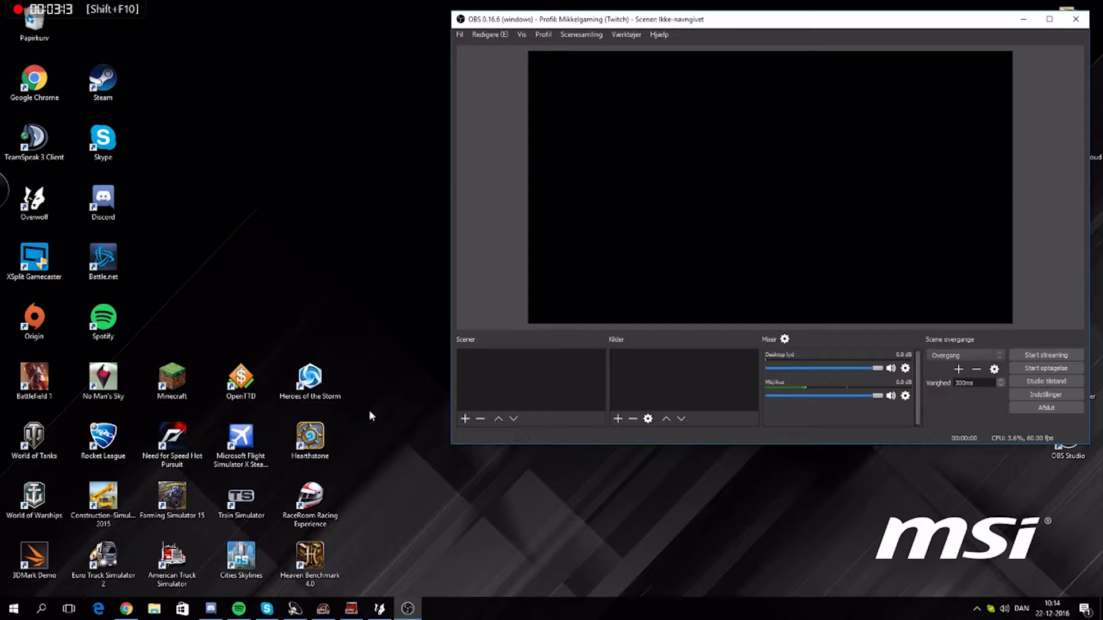
- Launch Minecraft from the desktop and tile its game window side by side with OBS
{"action": "double_click", "coordinate": [172, 382]}
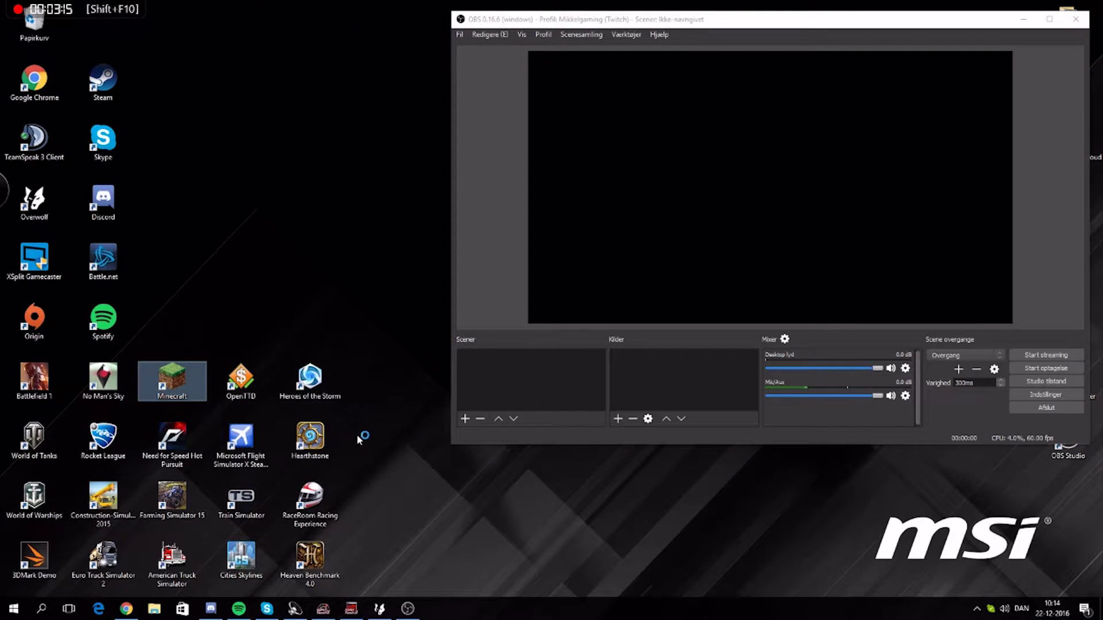
{"action": "left_click", "coordinate": [405, 284]}
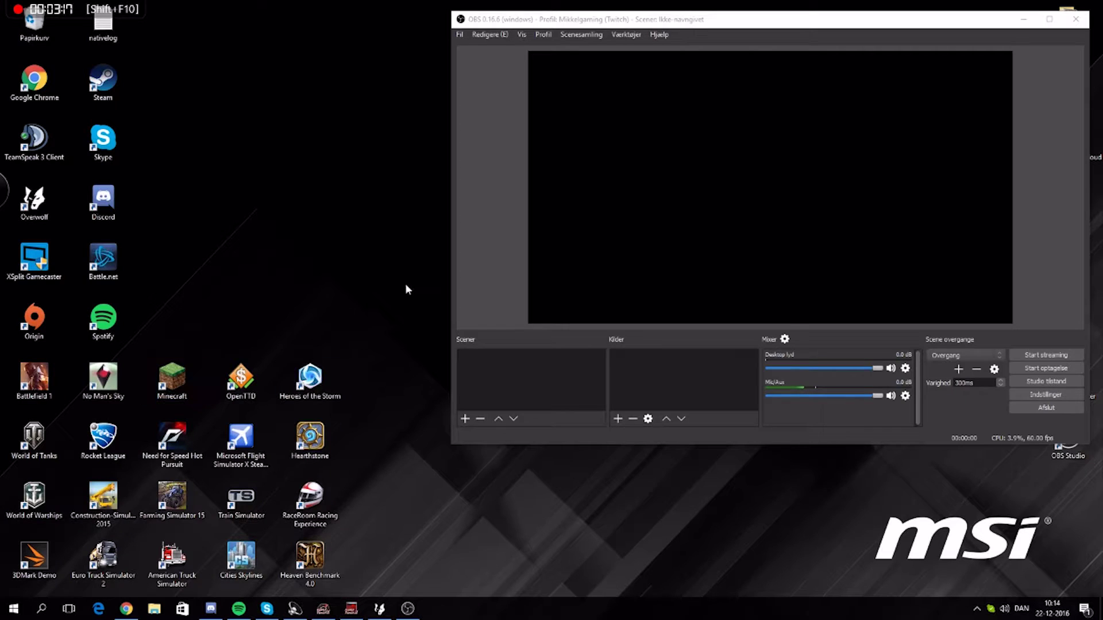
{"action": "left_click_drag", "start_coordinate": [500, 151], "coordinate": [229, 67]}
{"action": "left_click", "coordinate": [231, 357]}
{"action": "left_click_drag", "start_coordinate": [659, 27], "coordinate": [1101, 143]}
{"action": "left_click", "coordinate": [391, 335]}
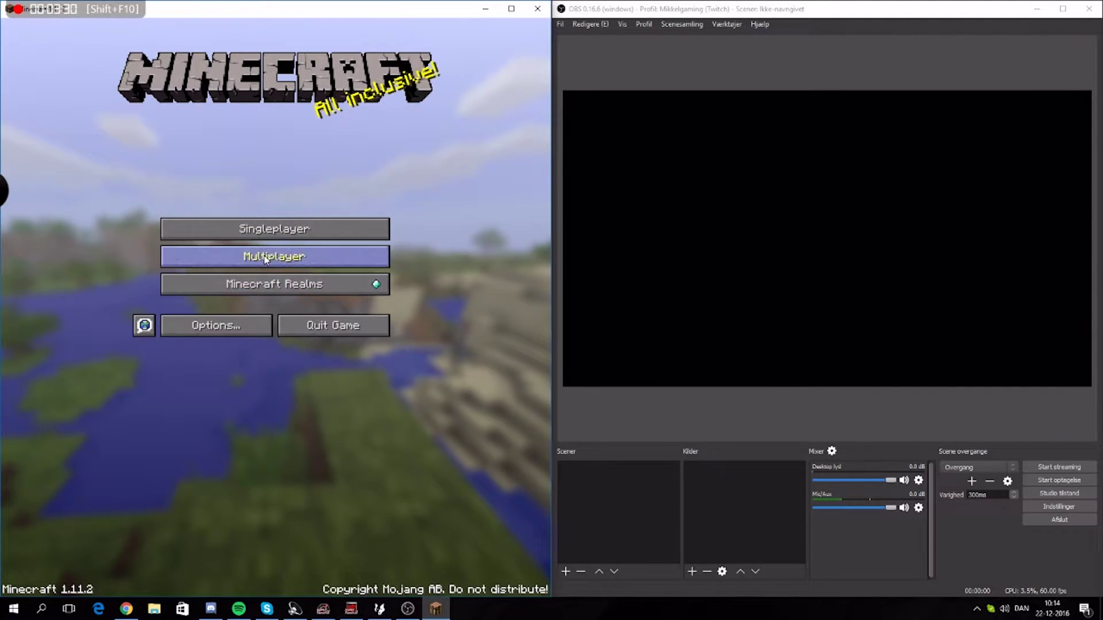
- Load the saved singleplayer world in Minecraft and switch the game to full screen
{"action": "left_click", "coordinate": [242, 251]}
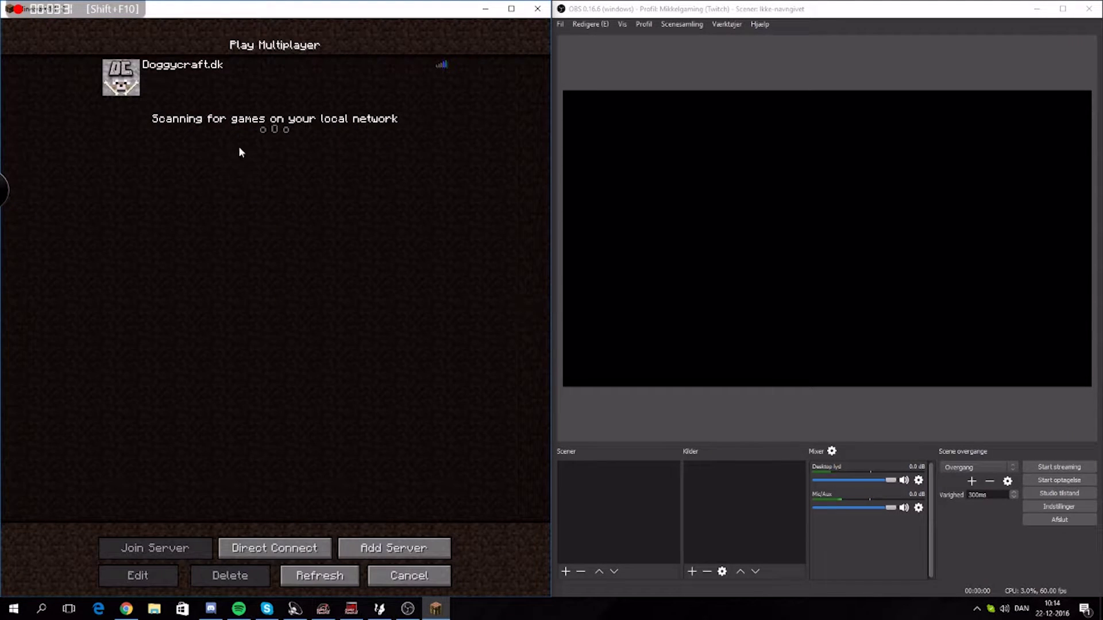
{"action": "left_click", "coordinate": [402, 575]}
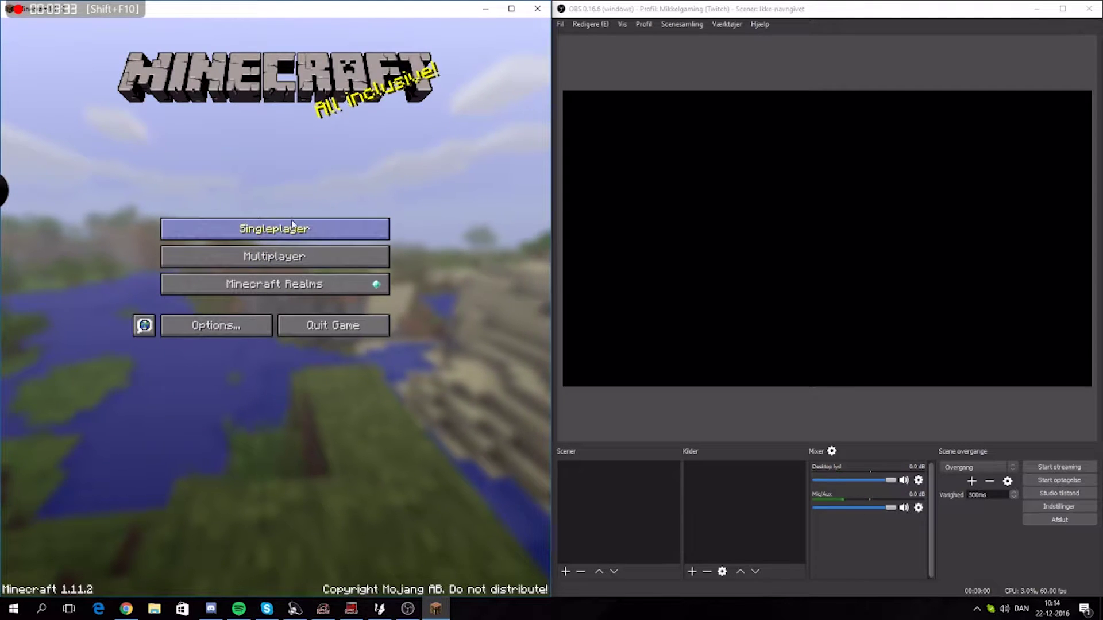
{"action": "left_click", "coordinate": [291, 229]}
{"action": "double_click", "coordinate": [229, 115]}
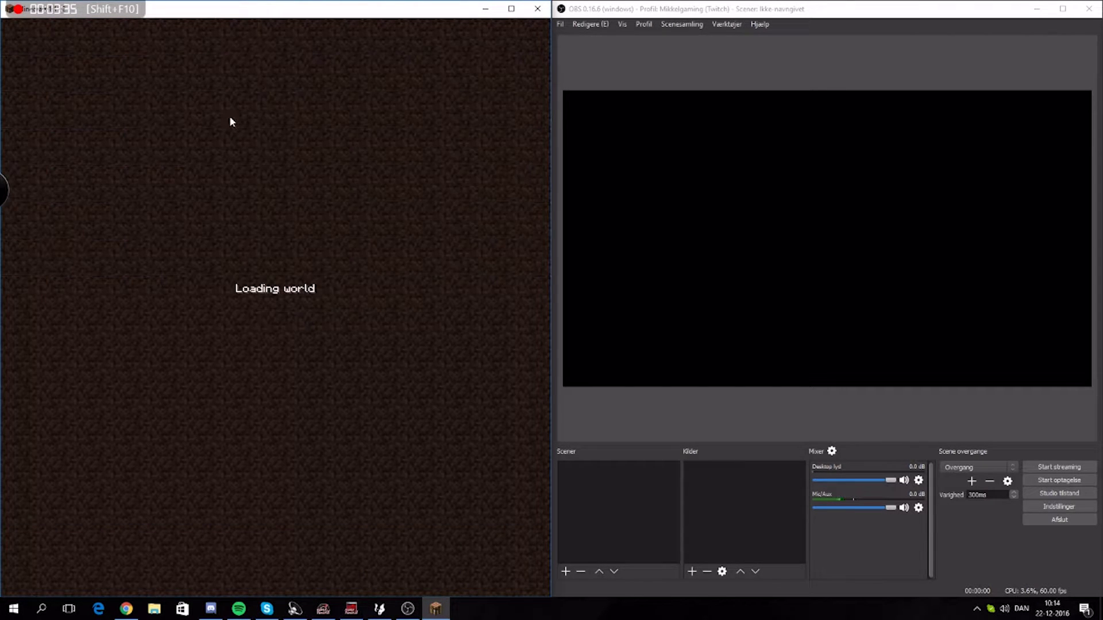
{"action": "key", "text": "F11"}
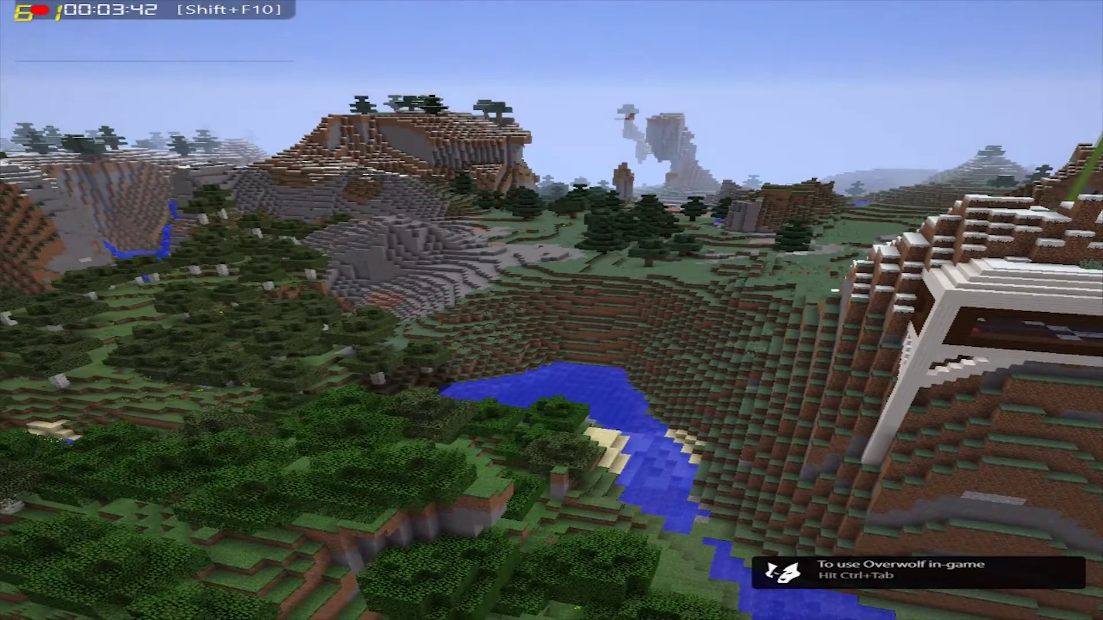
- Pause the Minecraft game and return it from full screen to its window beside OBS
{"action": "key", "text": "F11"}
{"action": "key", "text": "Escape"}
{"action": "key", "text": "F11"}
{"action": "key", "text": "F11"}
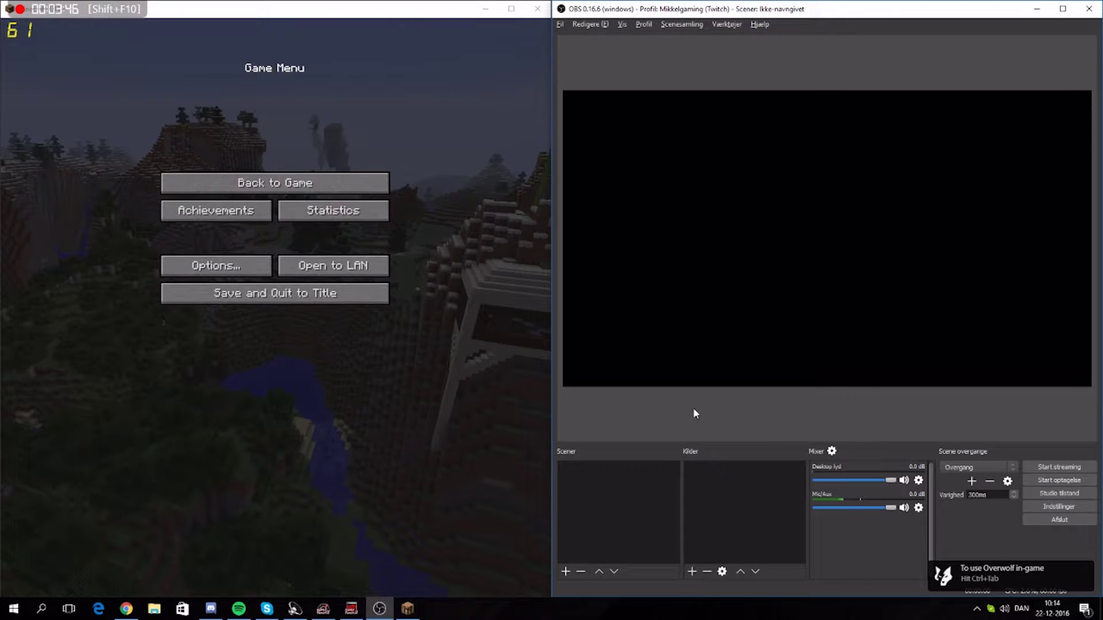
- Add a new scene in OBS named Minecarft
{"action": "left_click", "coordinate": [565, 572]}
{"action": "type", "text": "Mine"}
{"action": "type", "text": "raft"}
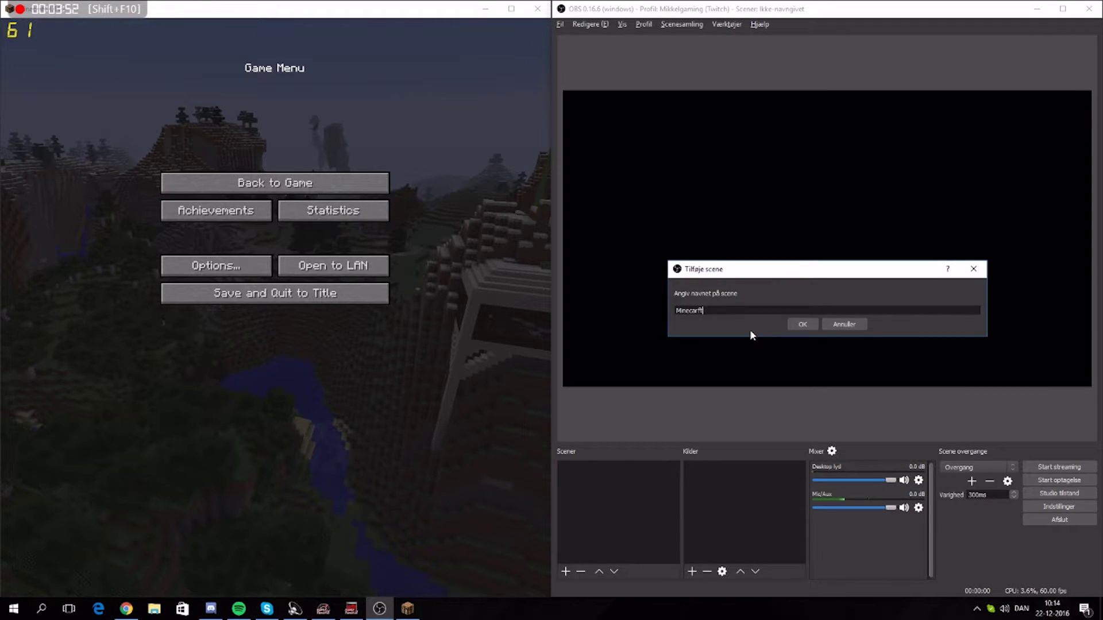
{"action": "key", "text": "Return"}
- Add a new game capture source (Spil optager) named Minecraft 1 to the Minecarft scene
{"action": "left_click", "coordinate": [692, 573]}
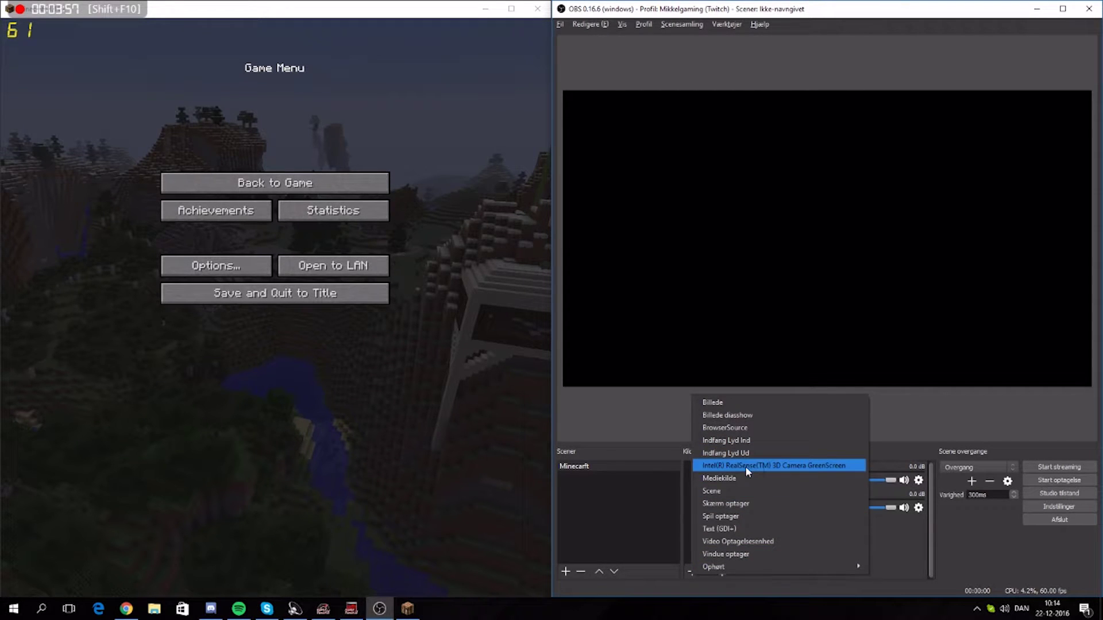
{"action": "left_click", "coordinate": [737, 517]}
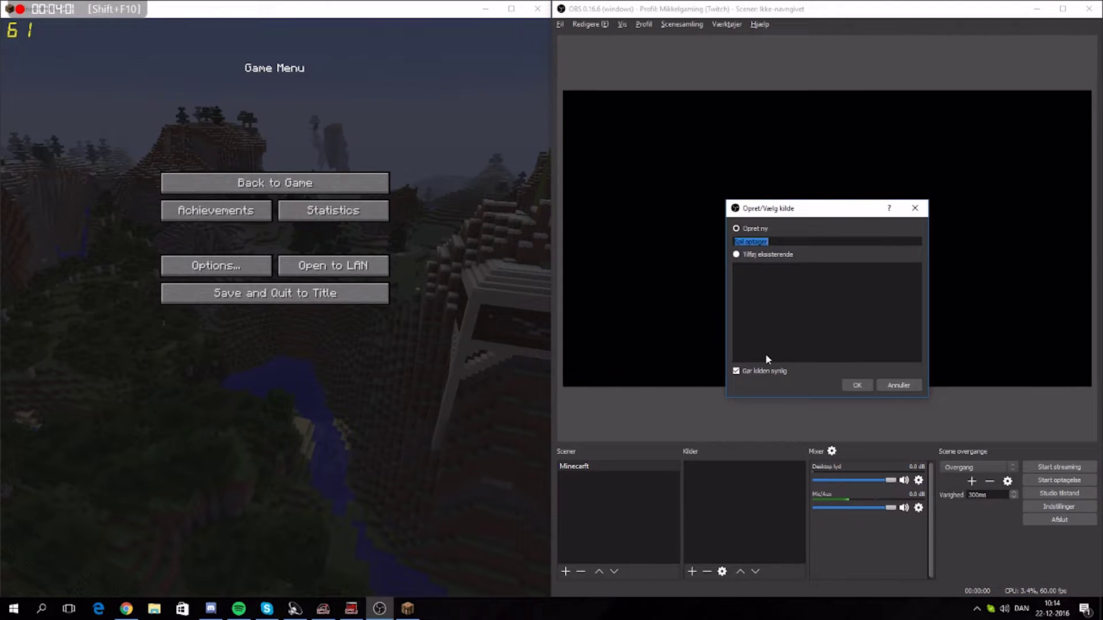
{"action": "type", "text": "Minecraft 1"}
{"action": "left_click", "coordinate": [858, 385]}
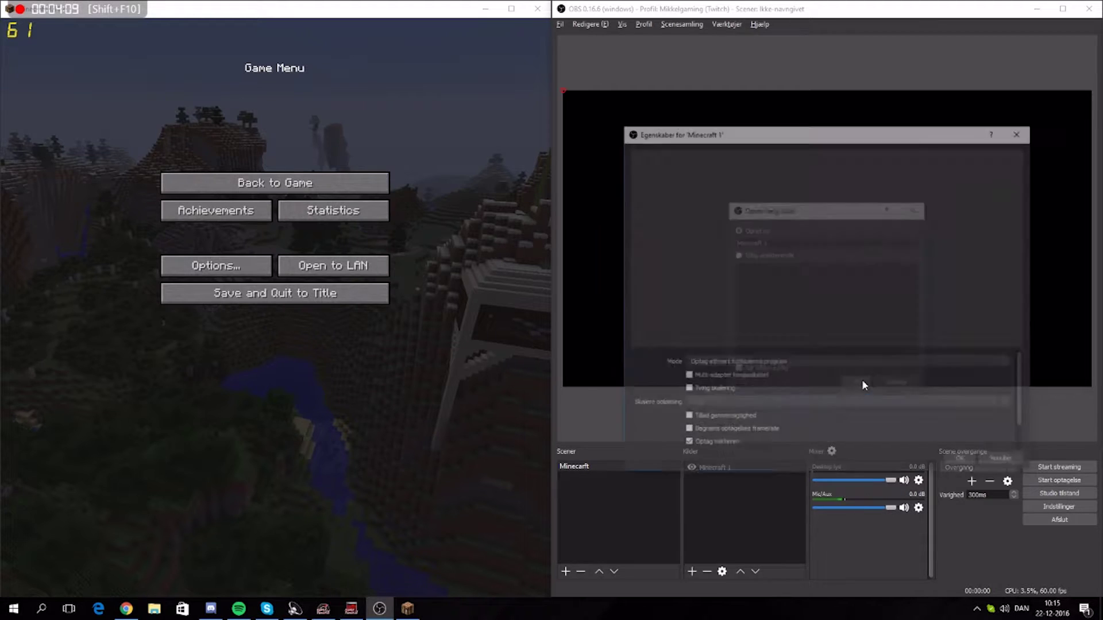
- Set the Minecraft 1 source's mode to Capture specific window, choose the Minecraft window and accept the properties
{"action": "left_click", "coordinate": [708, 364]}
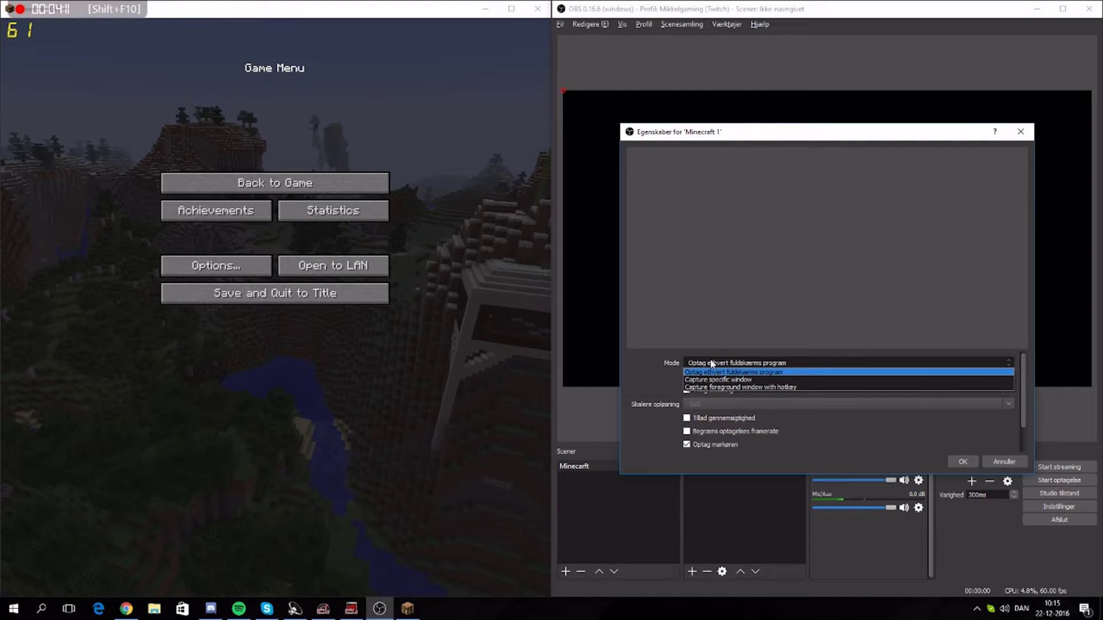
{"action": "left_click", "coordinate": [711, 384]}
{"action": "left_click", "coordinate": [711, 368]}
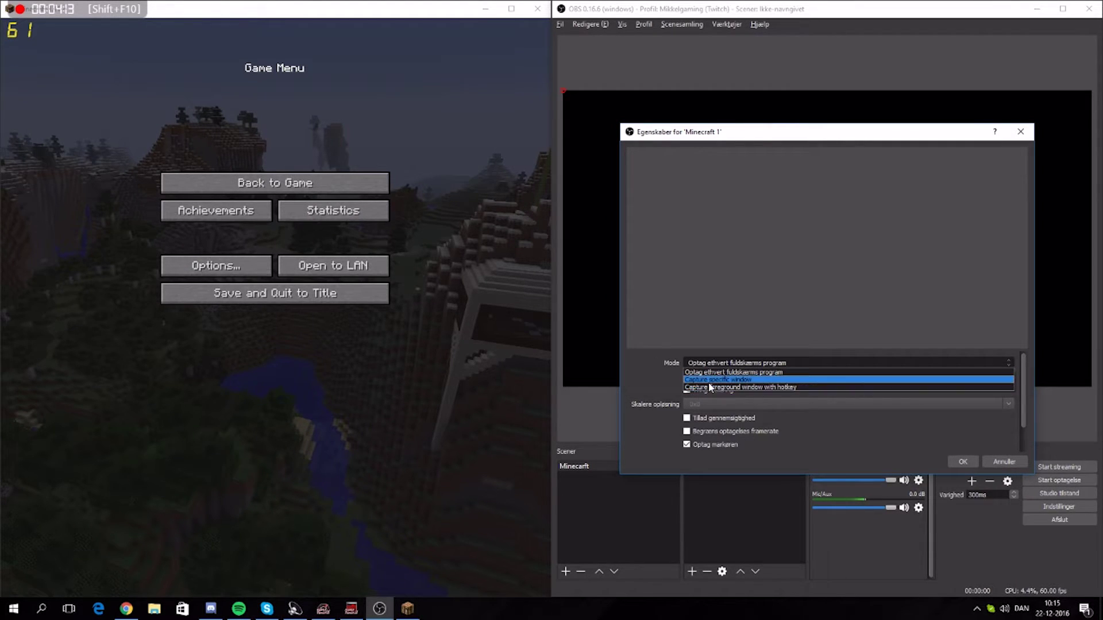
{"action": "left_click", "coordinate": [718, 380]}
{"action": "left_click", "coordinate": [746, 348]}
{"action": "left_click", "coordinate": [739, 365]}
{"action": "left_click", "coordinate": [739, 336]}
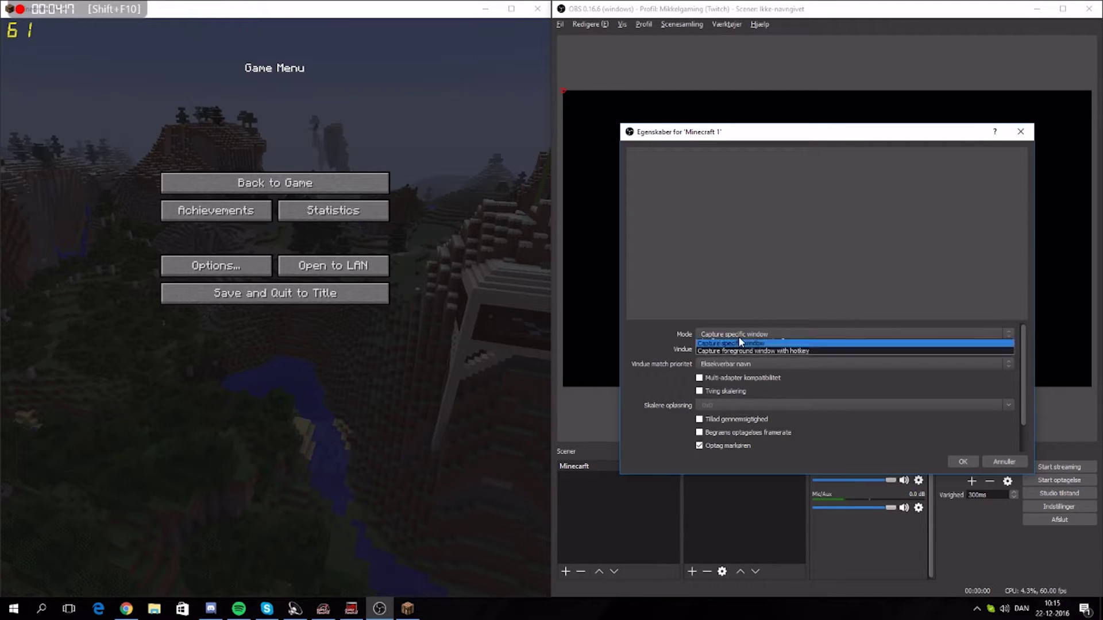
{"action": "left_click", "coordinate": [725, 351]}
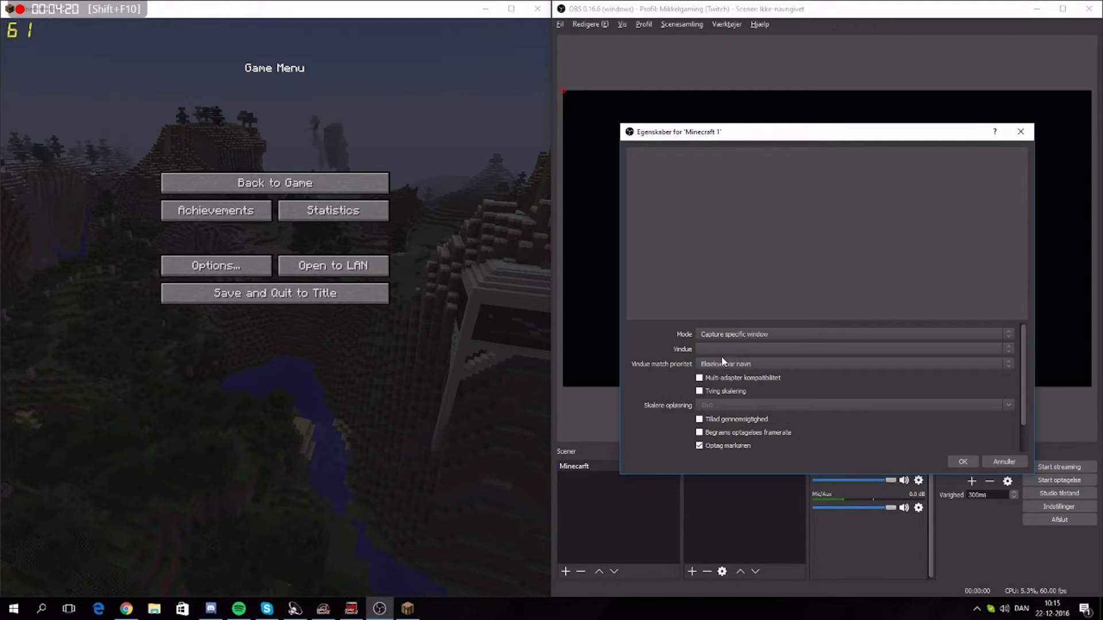
{"action": "left_click", "coordinate": [722, 349]}
{"action": "left_click", "coordinate": [726, 366]}
{"action": "left_click", "coordinate": [970, 463]}
- Maximize the Minecraft window and toggle full screen on and off to test the capture in the OBS preview
{"action": "left_click_drag", "start_coordinate": [826, 227], "coordinate": [772, 238]}
{"action": "left_click_drag", "start_coordinate": [419, 30], "coordinate": [463, 5]}
{"action": "key", "text": "F11"}
{"action": "key", "text": "F11"}
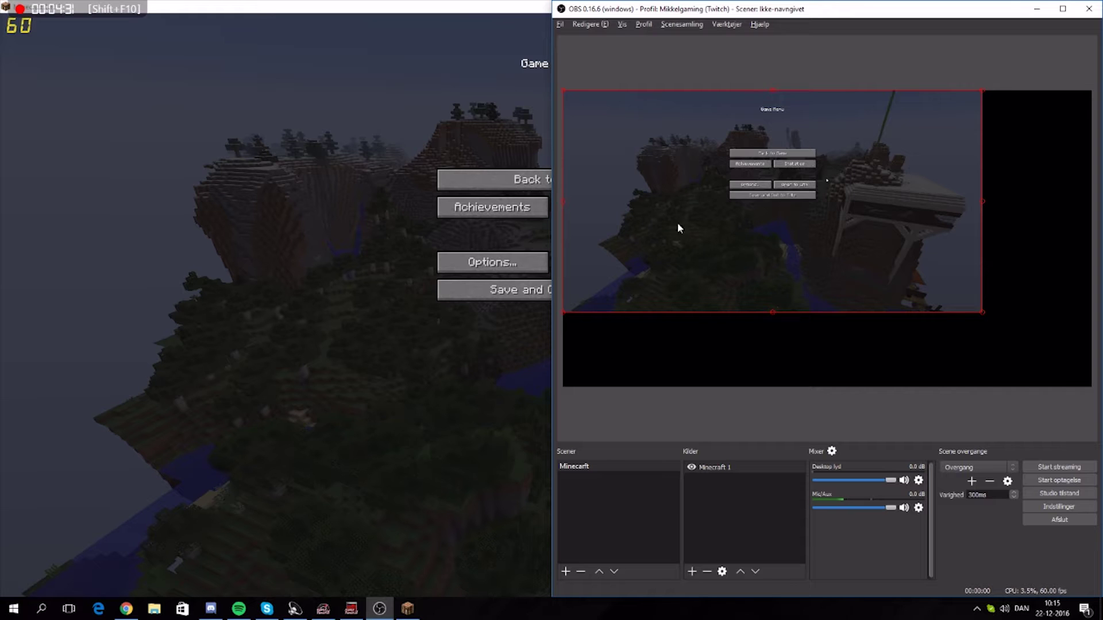